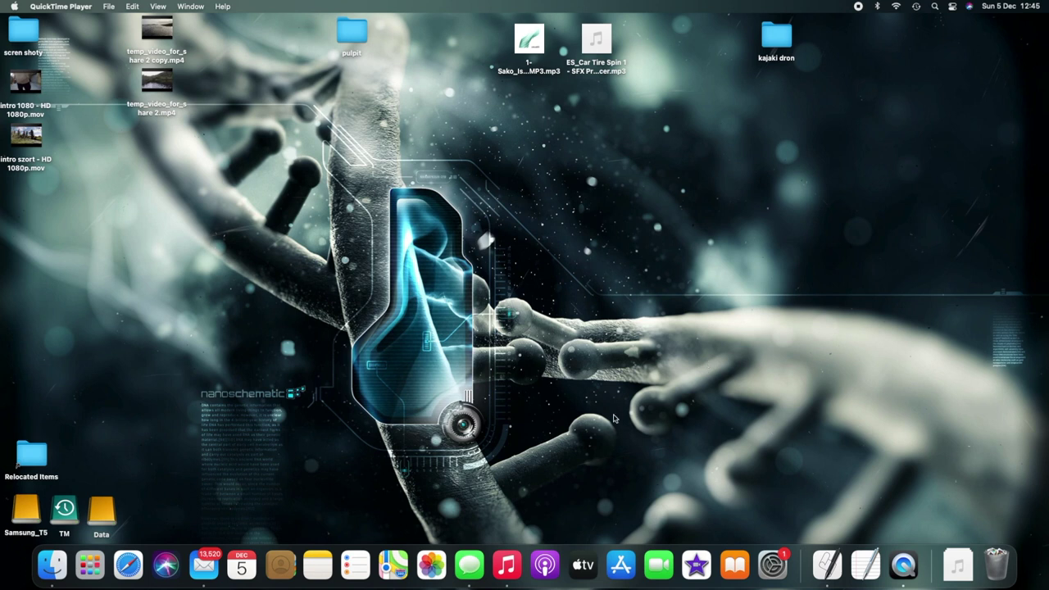
# Step: Switch to iMovie and examine the whole timeline of the "ucz sie edytowac" project before returning to the project overview
pyautogui.click(696, 565)
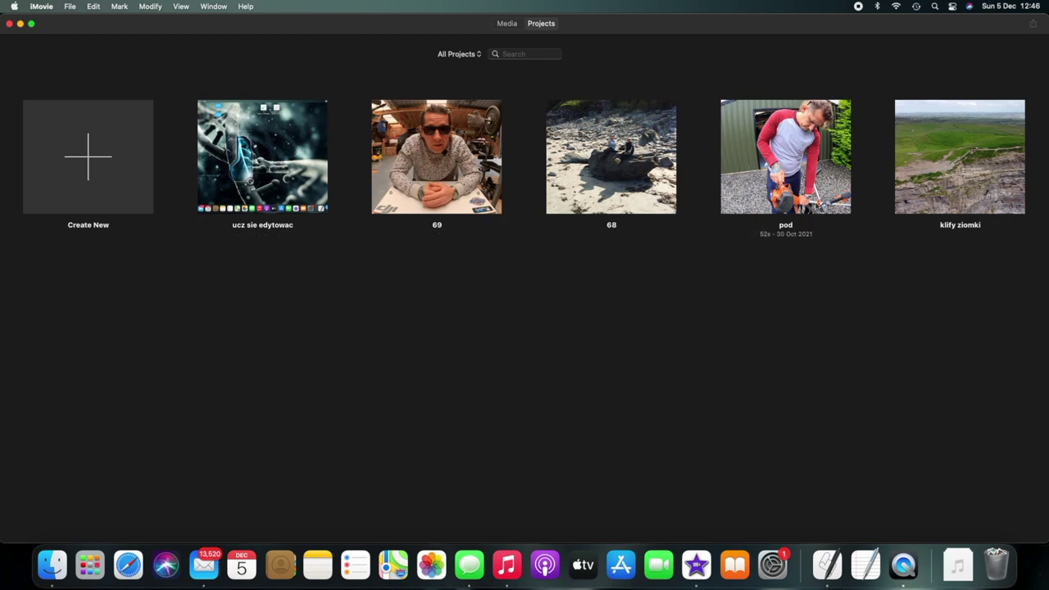
pyautogui.click(284, 179)
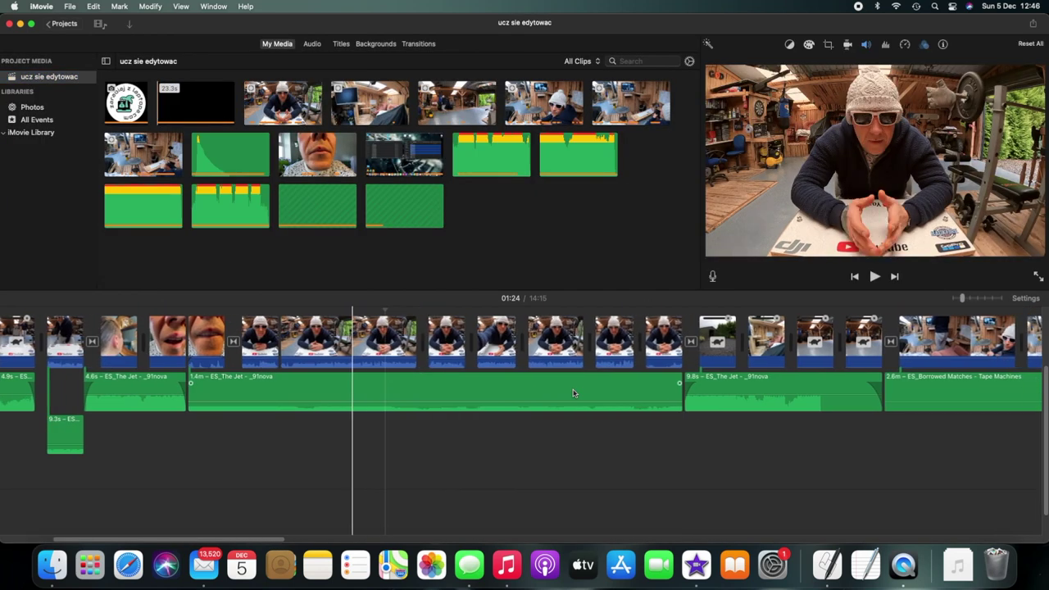
pyautogui.hscroll(10, 573, 393)
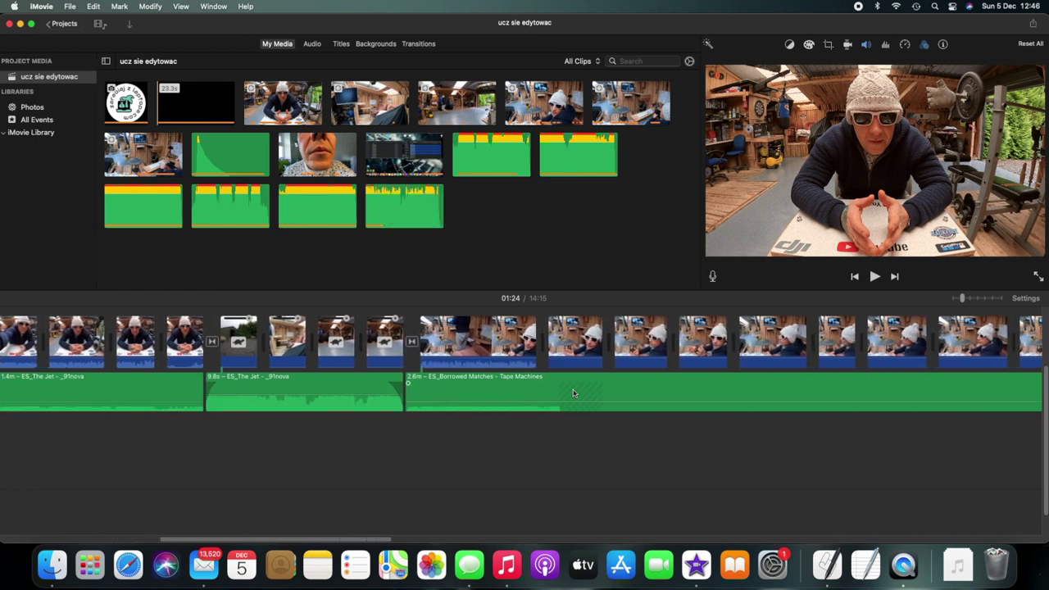
pyautogui.hscroll(7, 574, 393)
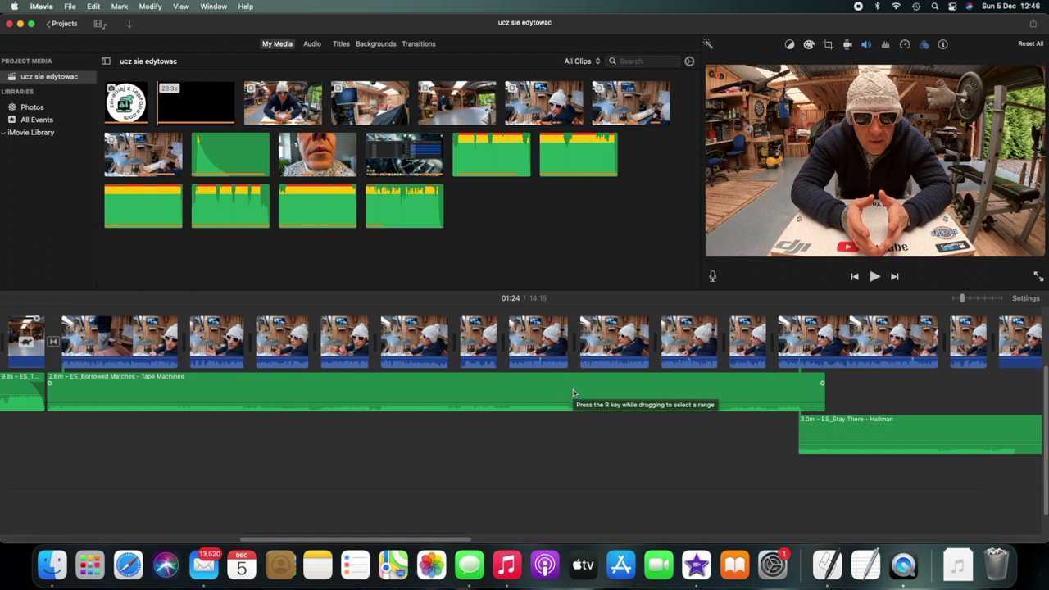
pyautogui.hscroll(9, 574, 393)
pyautogui.hscroll(12, 573, 393)
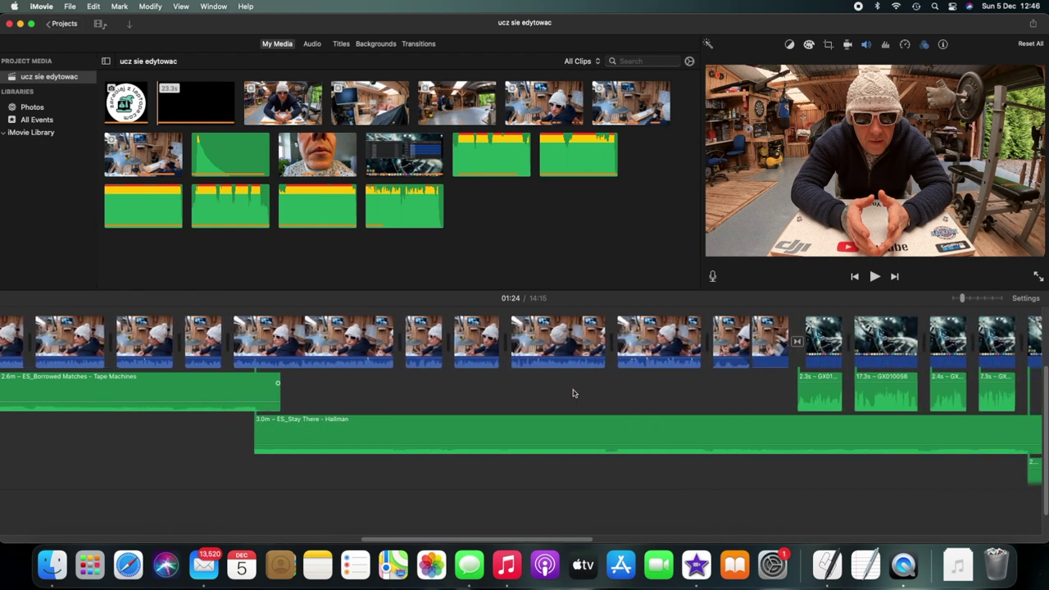
pyautogui.hscroll(13, 574, 393)
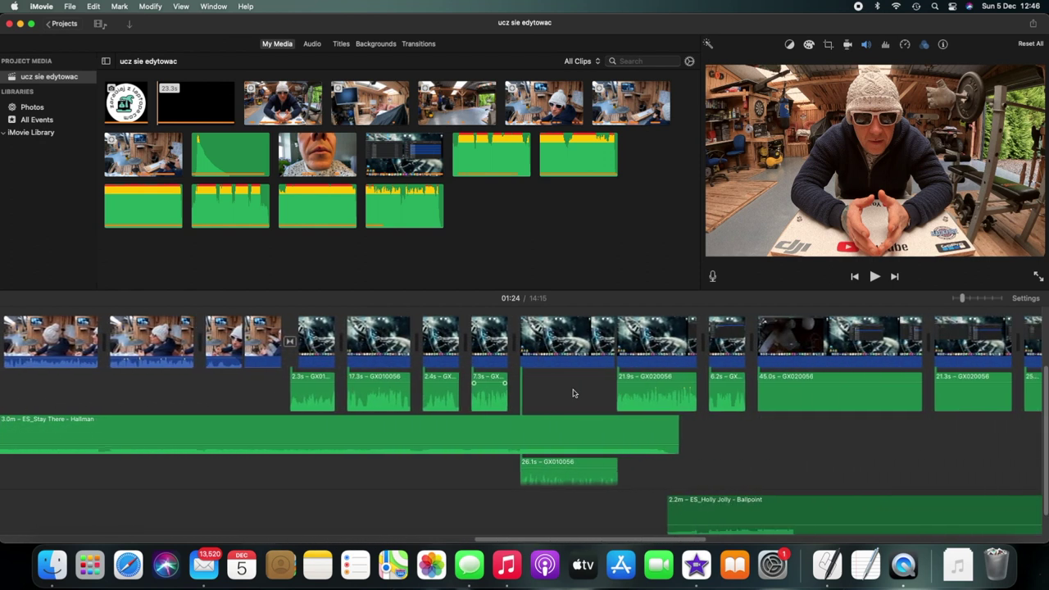
pyautogui.hscroll(4, 573, 393)
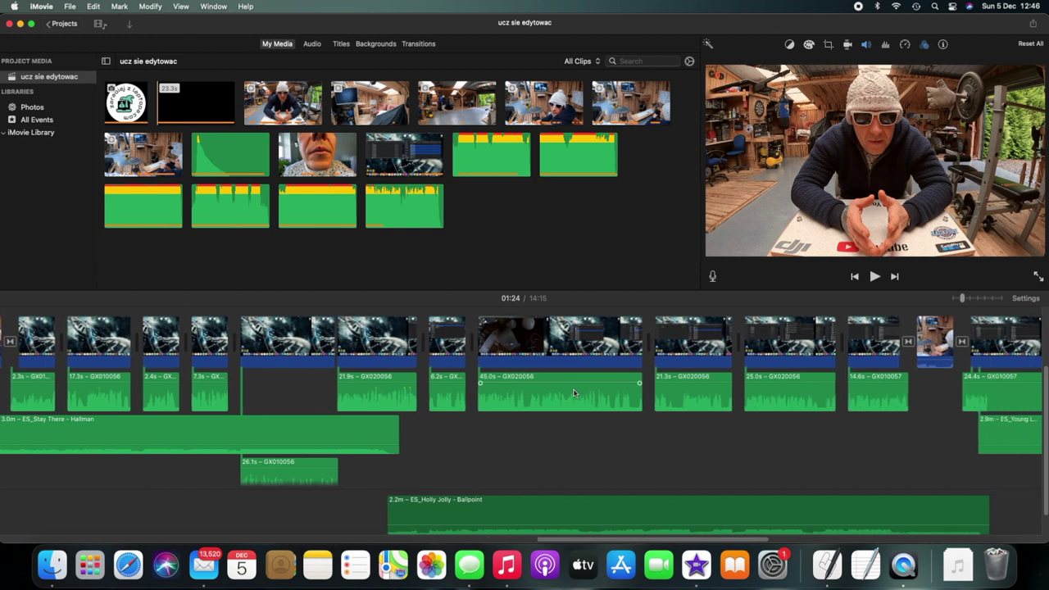
pyautogui.hscroll(12, 574, 393)
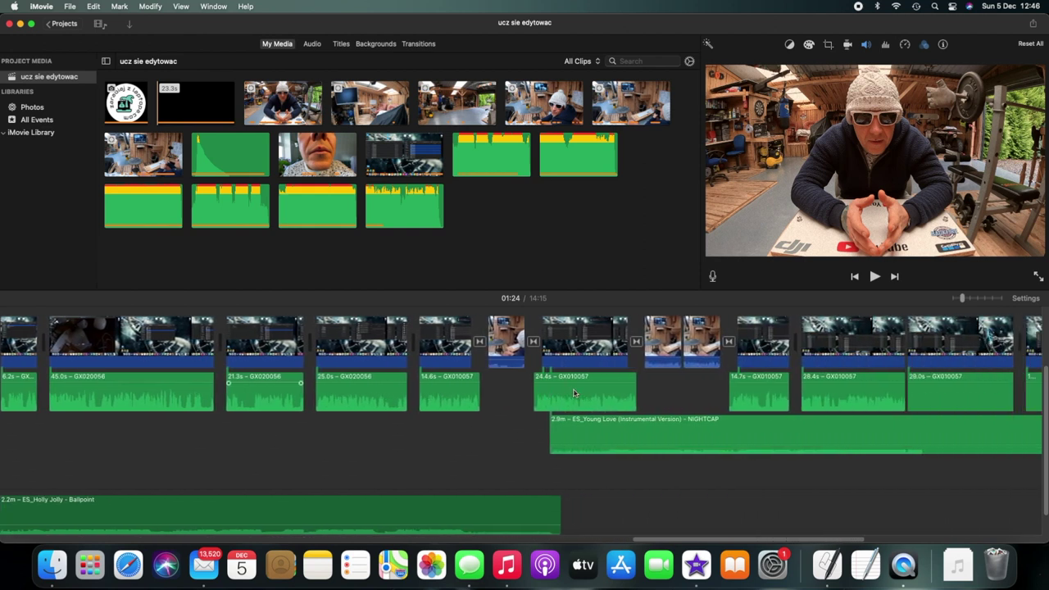
pyautogui.hscroll(4, 574, 393)
pyautogui.hscroll(-10, 574, 393)
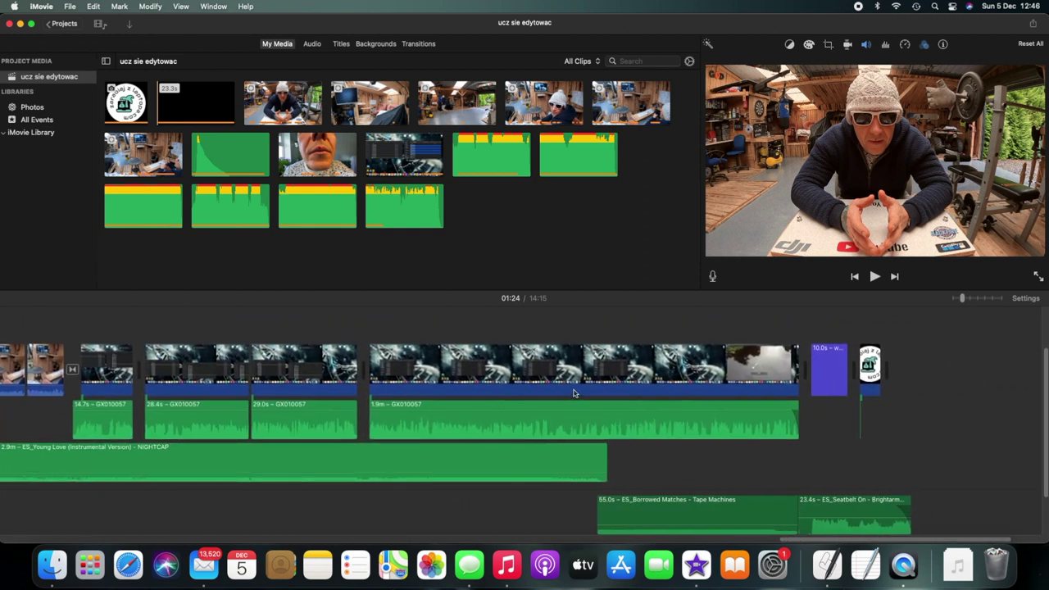
pyautogui.click(64, 23)
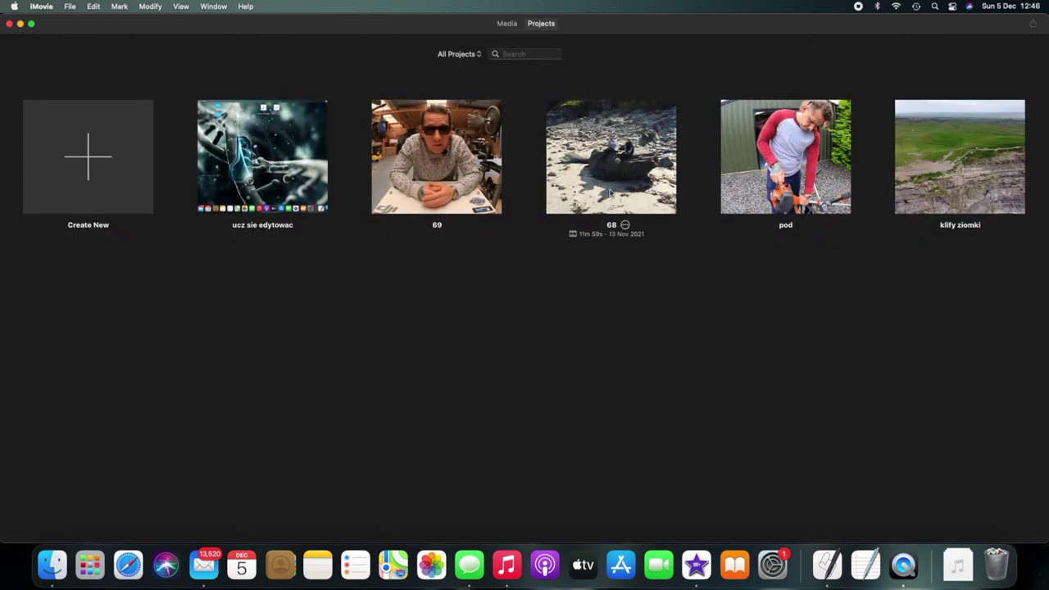
# Step: Open project 68 and examine how its clips, transitions and music tracks are arranged along the timeline before returning to the project overview
pyautogui.click(610, 191)
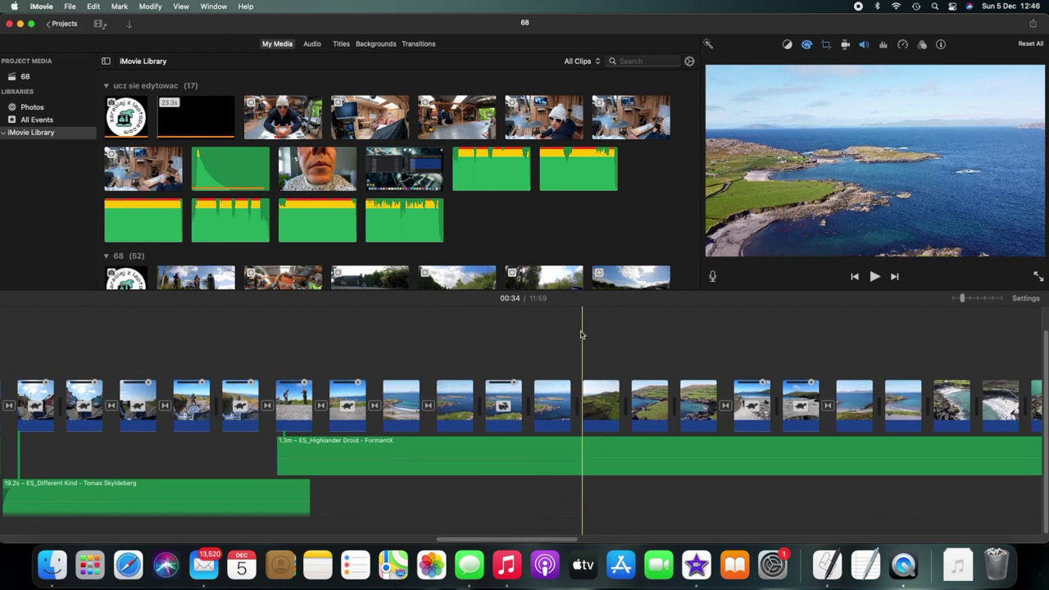
pyautogui.hscroll(-10, 475, 338)
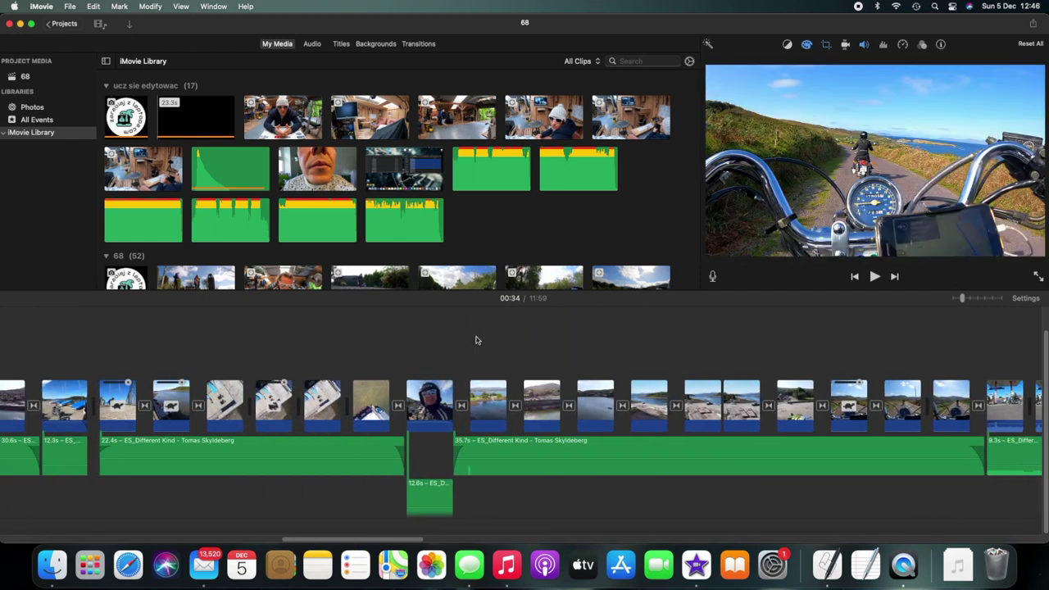
pyautogui.hscroll(-10, 475, 340)
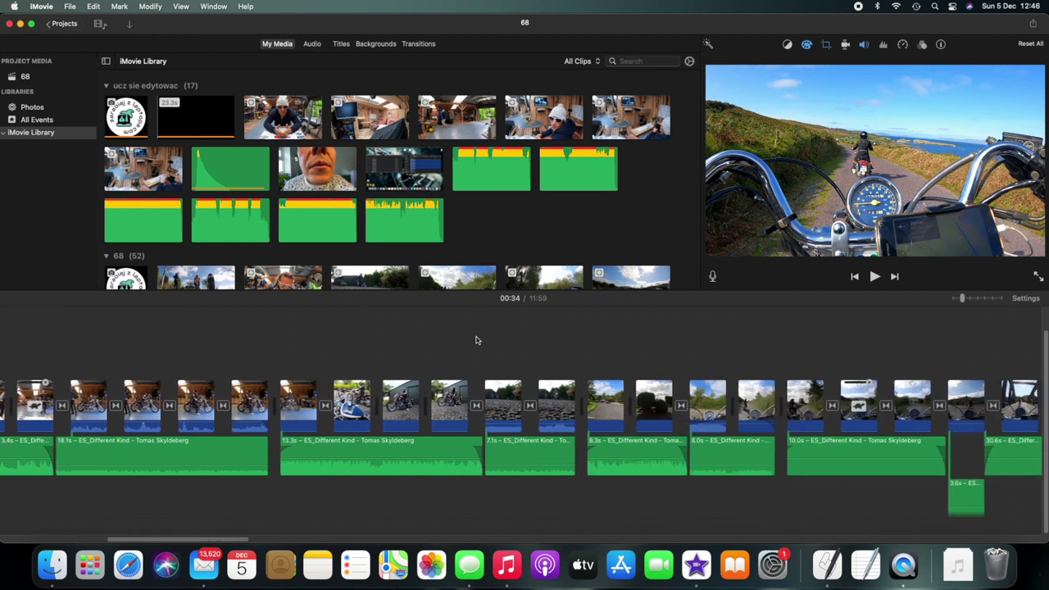
pyautogui.hscroll(10, 476, 340)
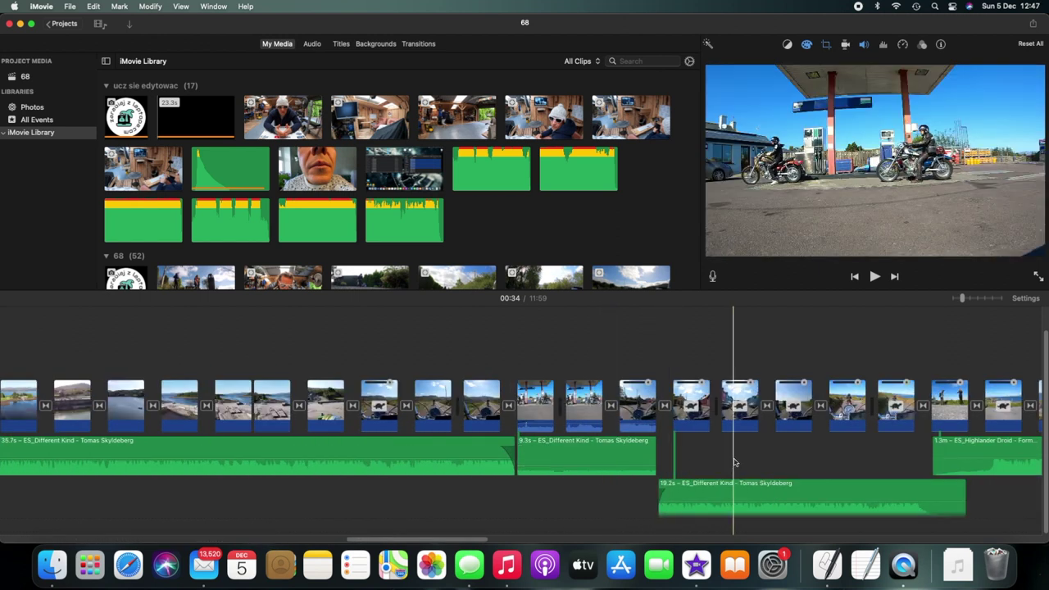
pyautogui.hscroll(10, 734, 462)
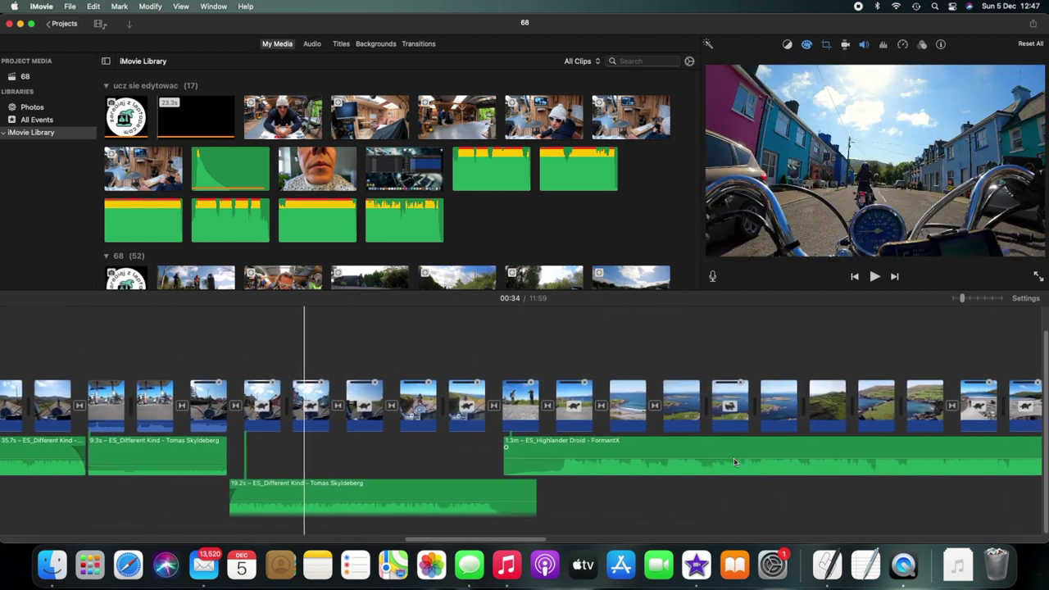
pyautogui.hscroll(-1, 733, 460)
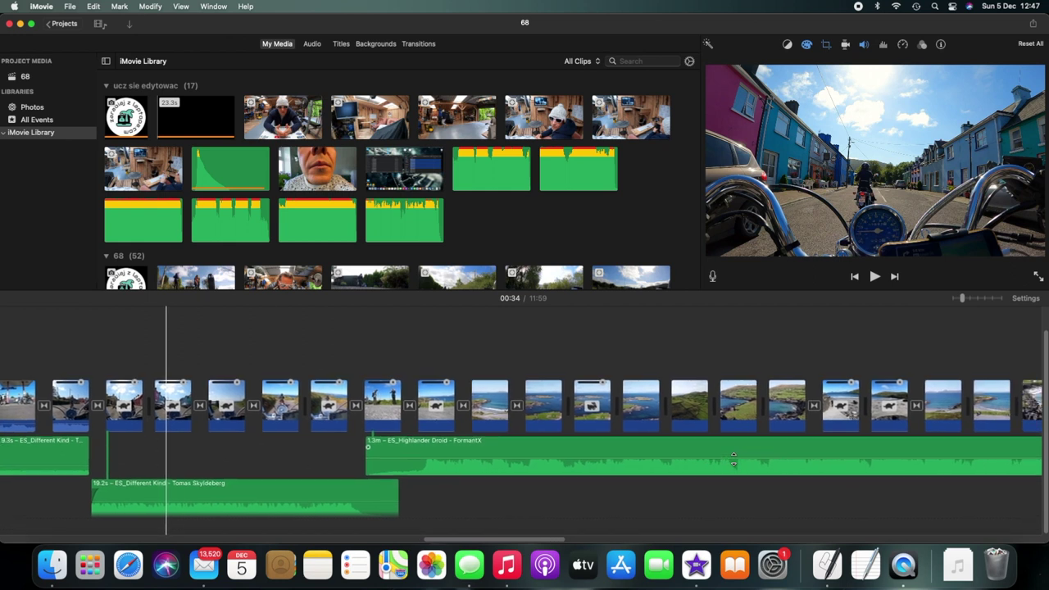
pyautogui.hscroll(8, 734, 461)
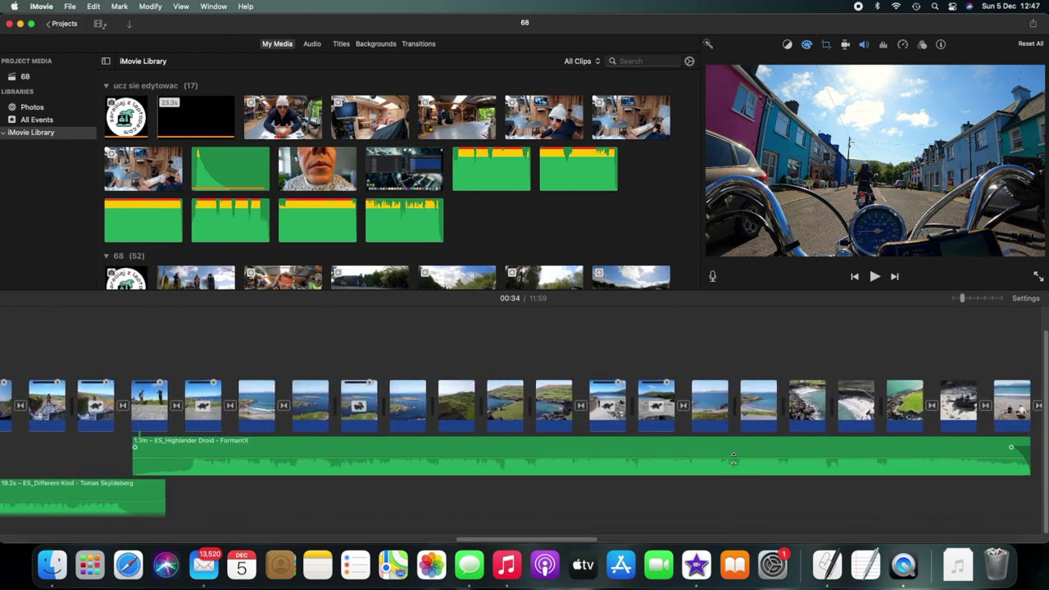
pyautogui.hscroll(10, 734, 462)
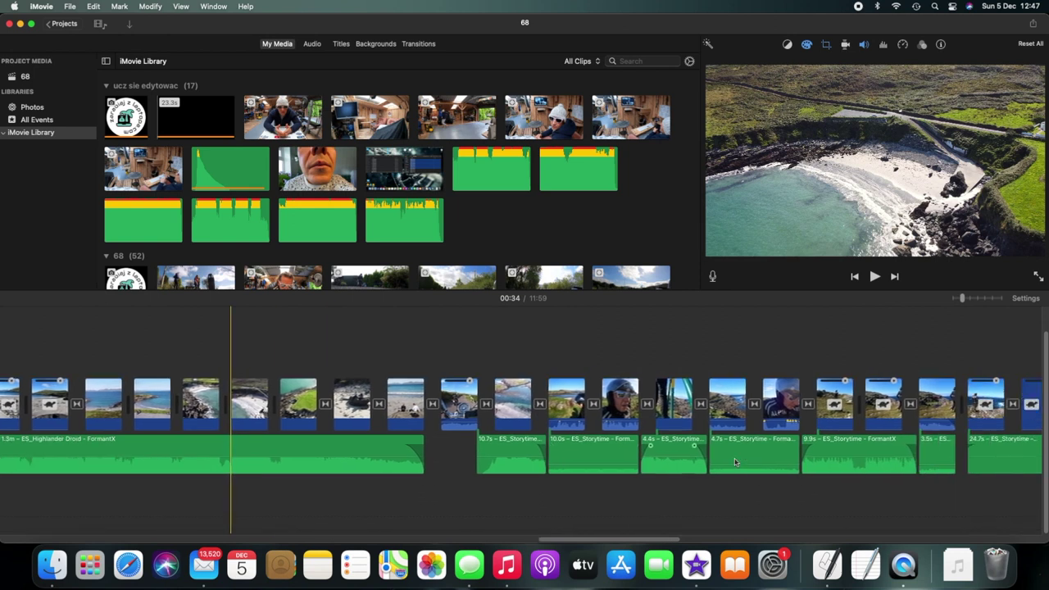
pyautogui.hscroll(8, 734, 462)
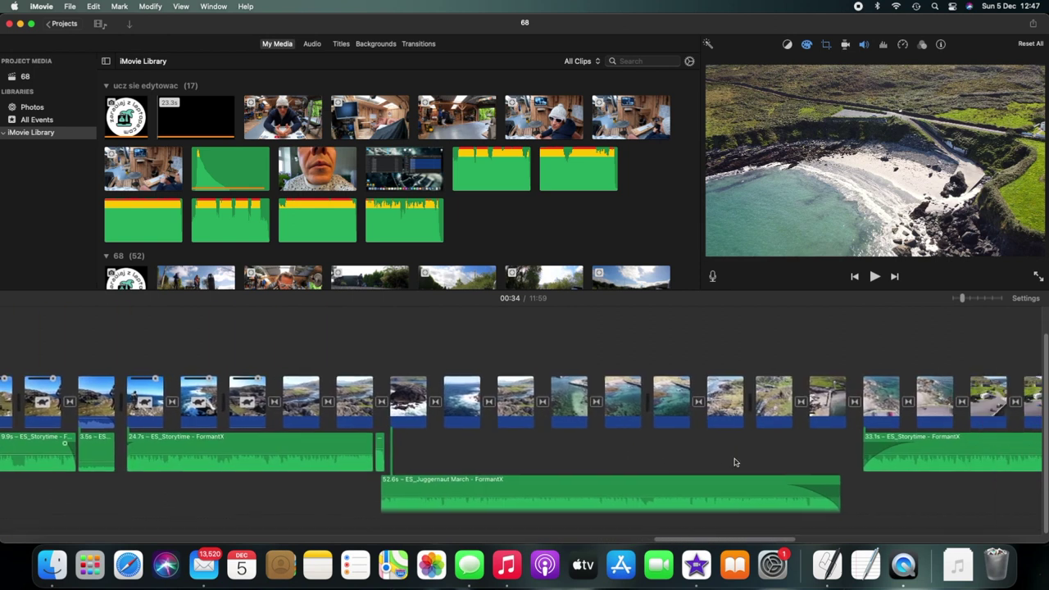
pyautogui.hscroll(20, 734, 463)
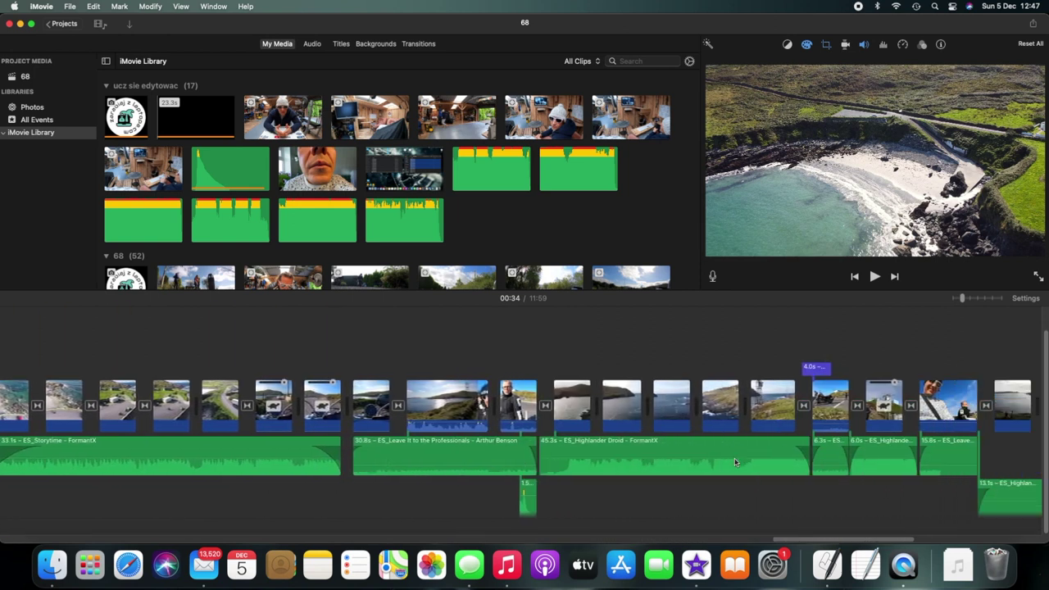
pyautogui.hscroll(13, 734, 462)
pyautogui.hscroll(-20, 734, 462)
pyautogui.click(64, 23)
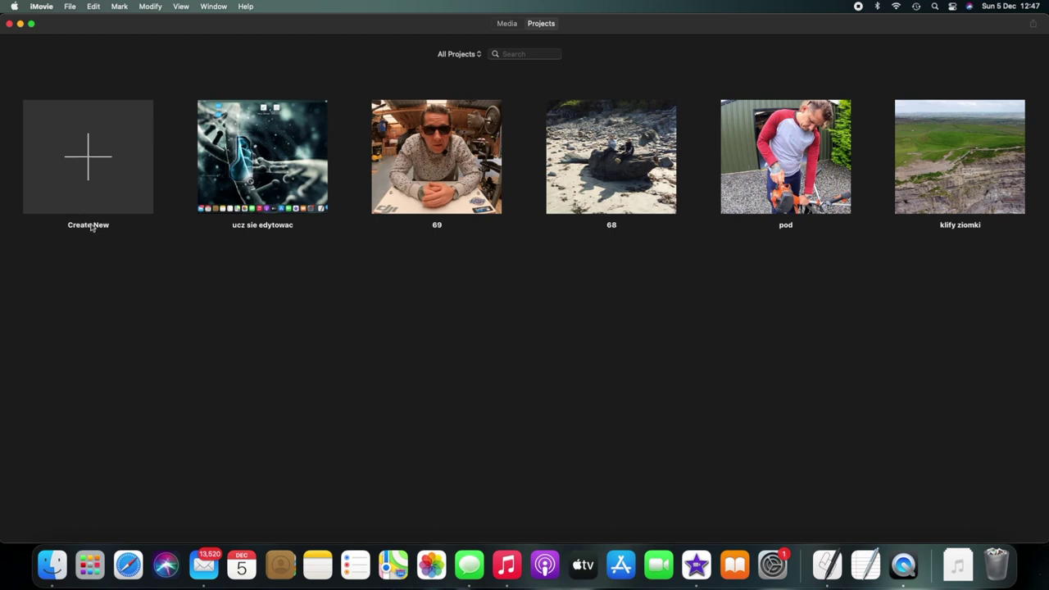
# Step: Create a new project of the Movie type
pyautogui.click(88, 163)
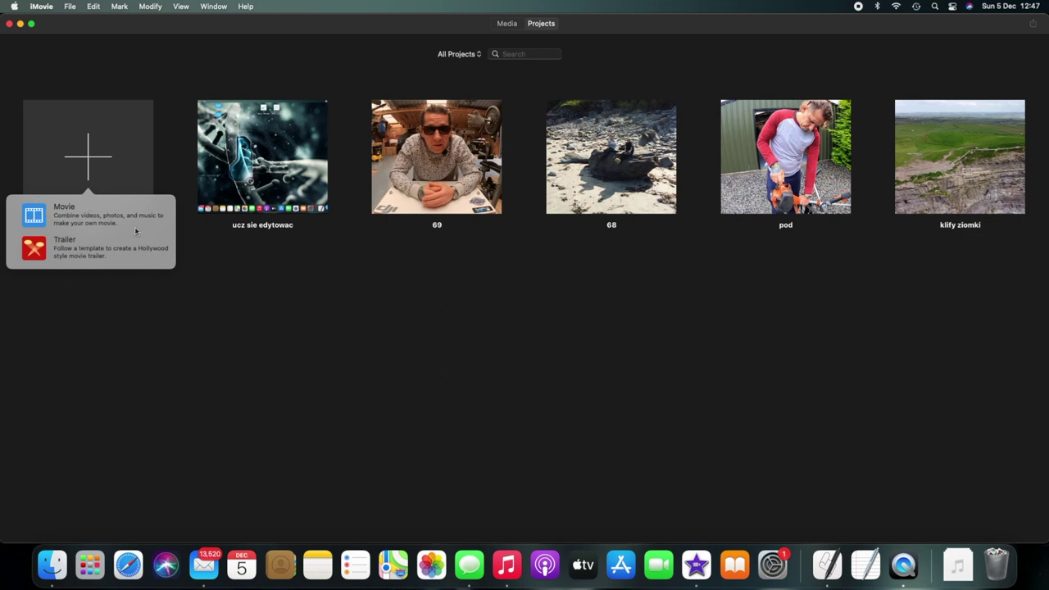
pyautogui.click(67, 212)
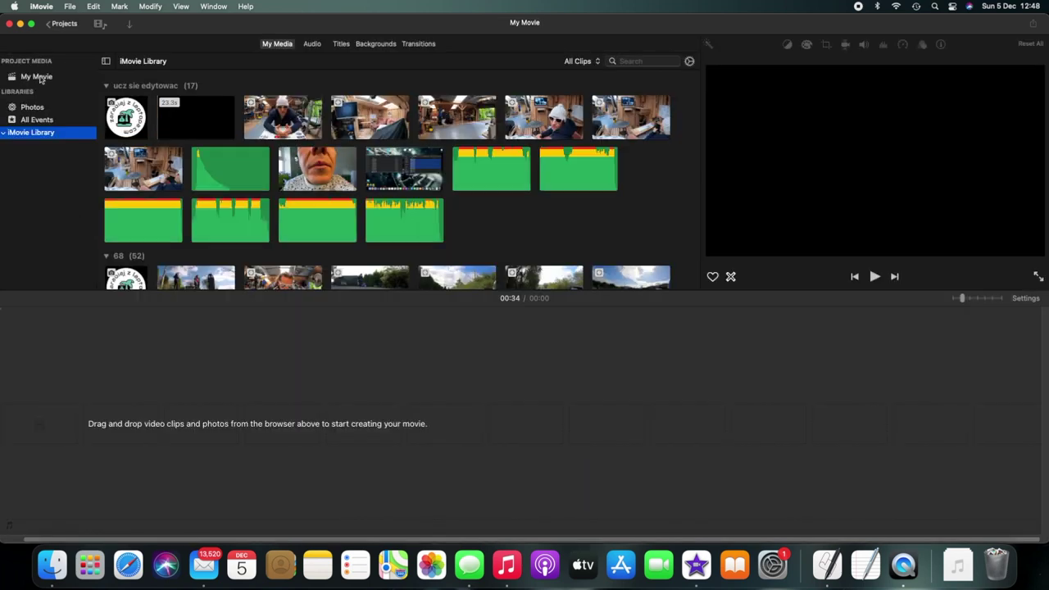
# Step: Look through the existing clips in the iMovie Library and show the new movie's own project media
pyautogui.scroll(-3, 168, 156)
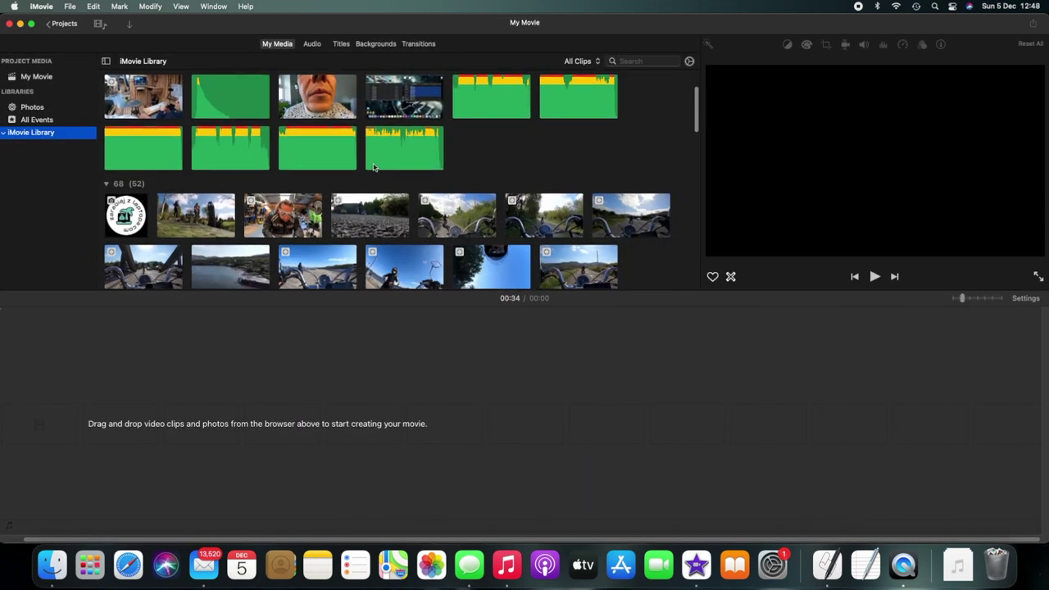
pyautogui.scroll(-10, 272, 178)
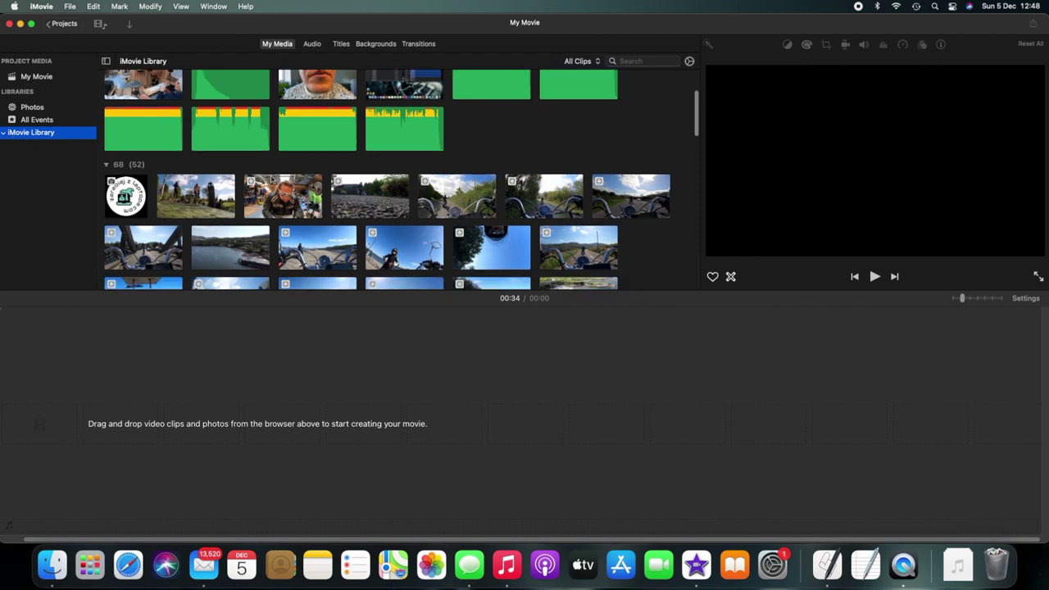
pyautogui.scroll(-15, 272, 179)
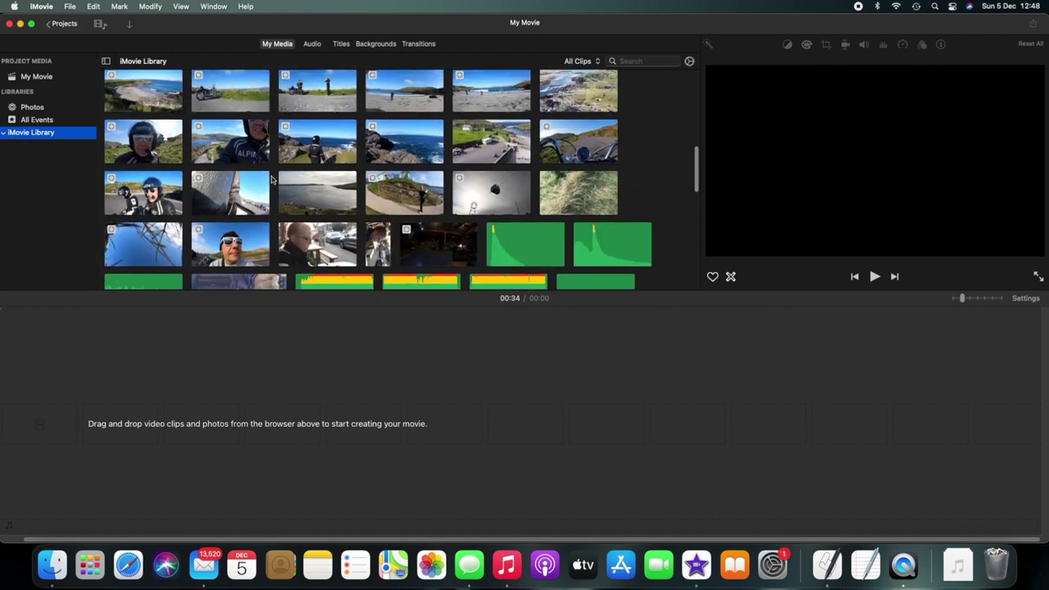
pyautogui.scroll(20, 272, 179)
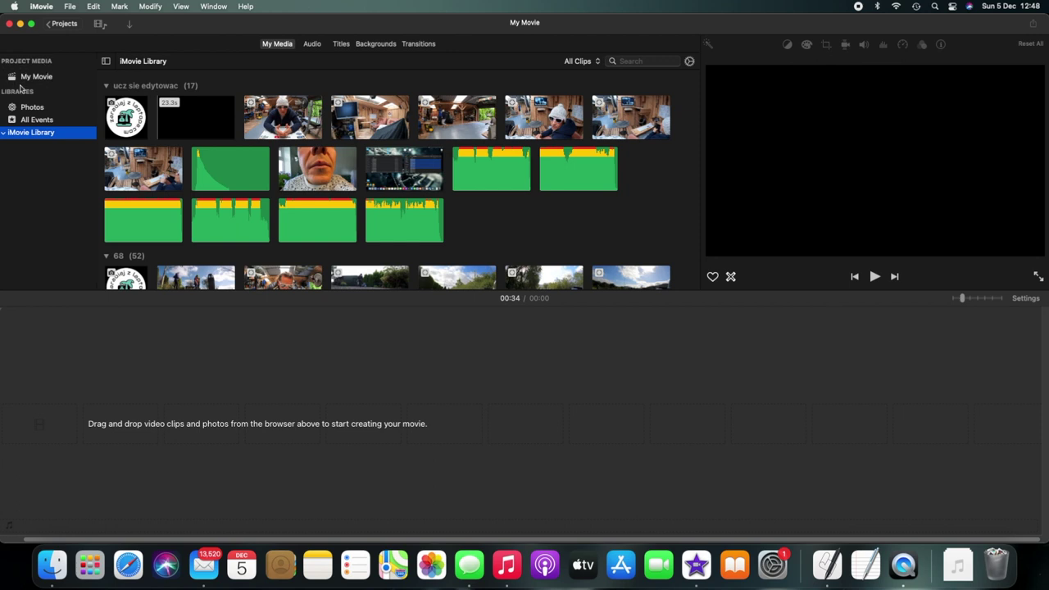
pyautogui.click(35, 78)
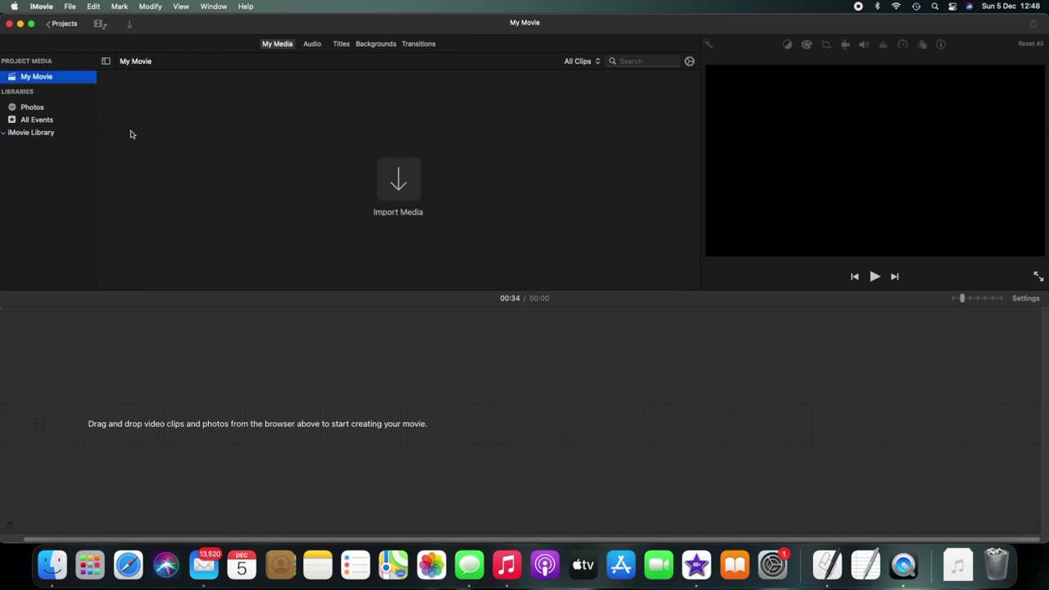
pyautogui.click(399, 414)
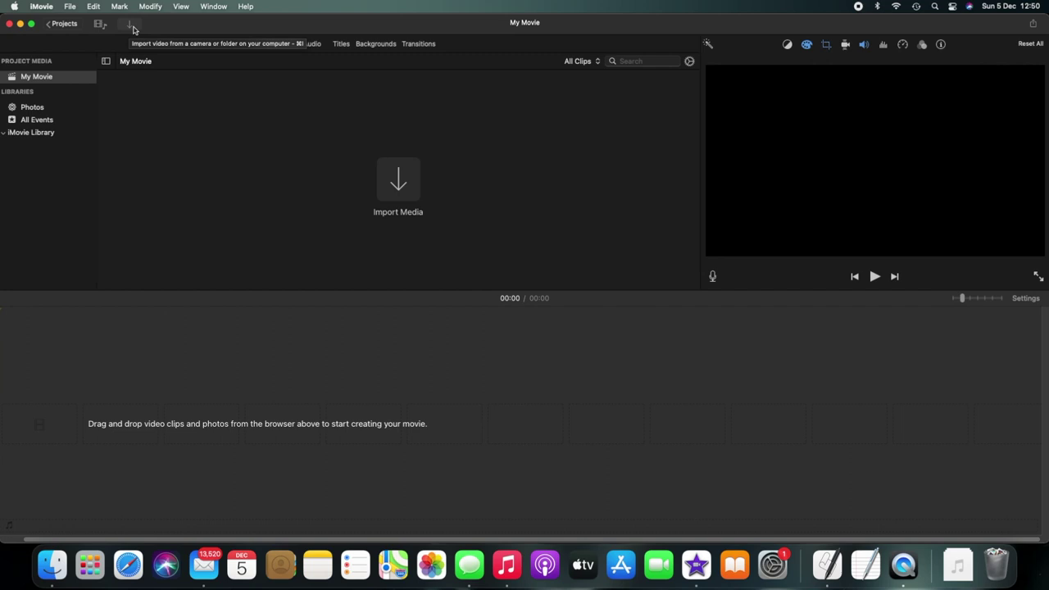
# Step: Open media import for the new movie and look through the Data, Macintosh HD and Samsung_T5 drives as sources
pyautogui.click(134, 30)
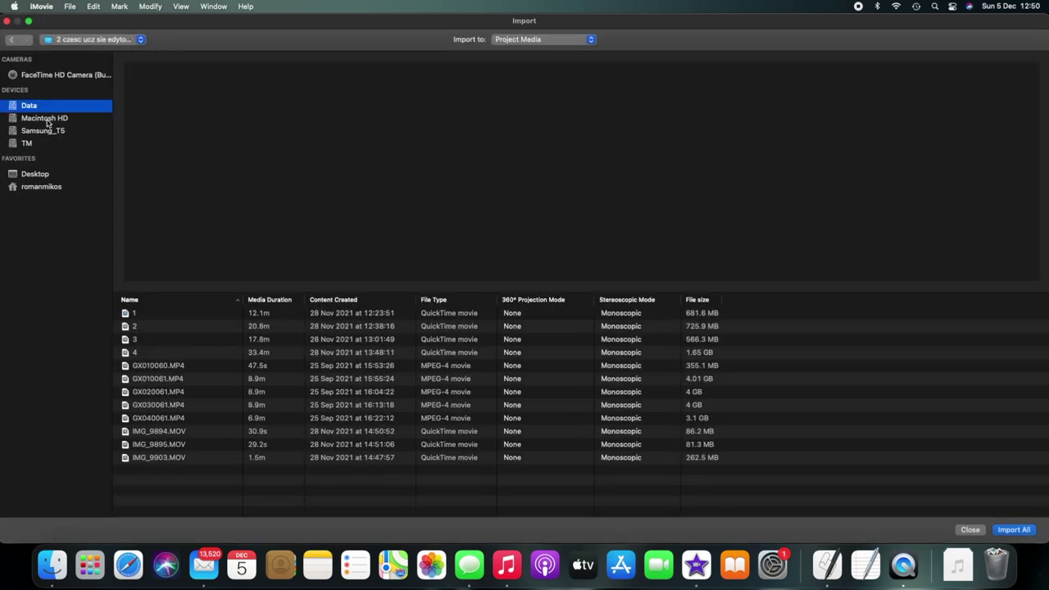
pyautogui.click(45, 118)
pyautogui.click(45, 133)
pyautogui.click(37, 108)
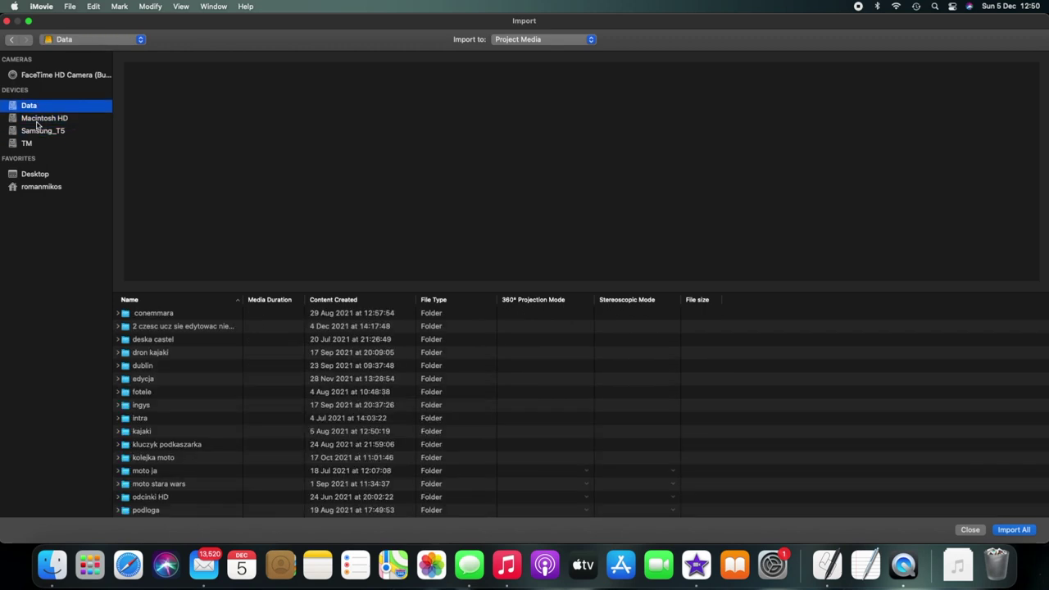
pyautogui.click(37, 132)
pyautogui.click(40, 120)
pyautogui.click(35, 106)
# Step: Open the "kajaki dron" folder on the Desktop as the import source and look through its video files
pyautogui.click(41, 174)
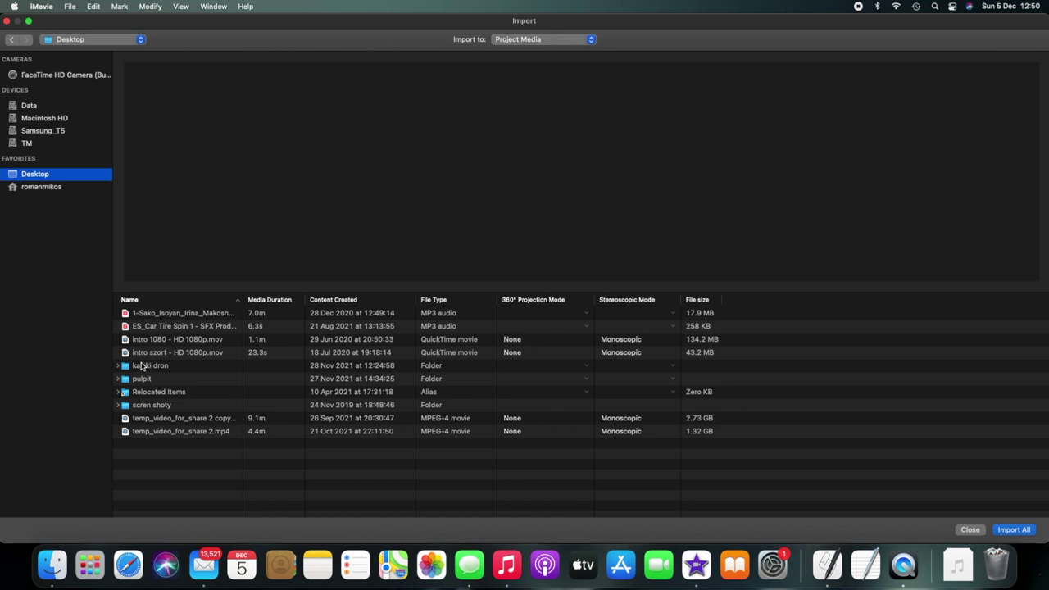
pyautogui.click(142, 366)
pyautogui.doubleClick(142, 366)
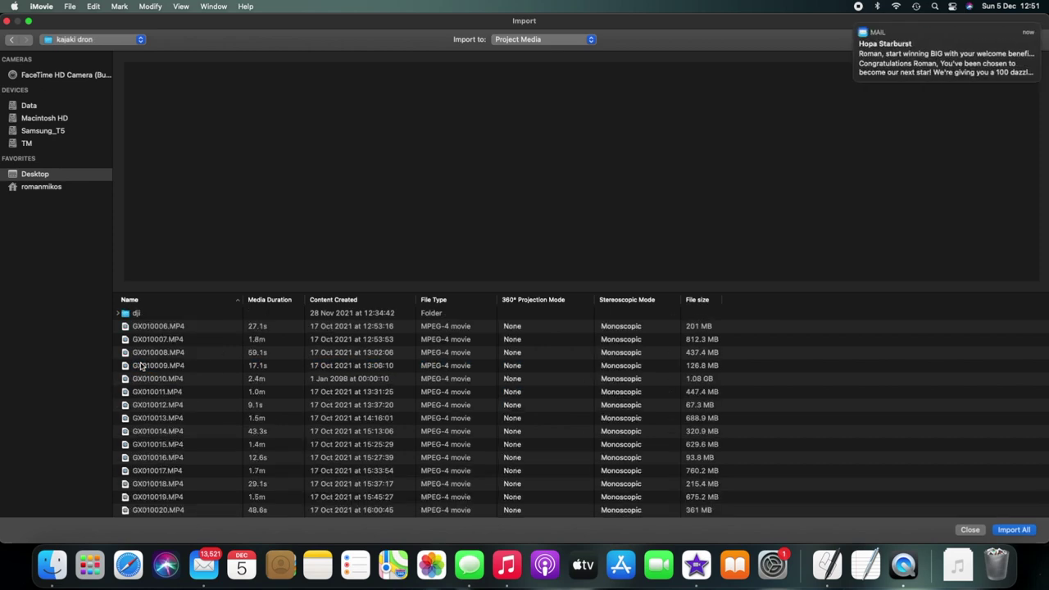
pyautogui.scroll(-10, 204, 414)
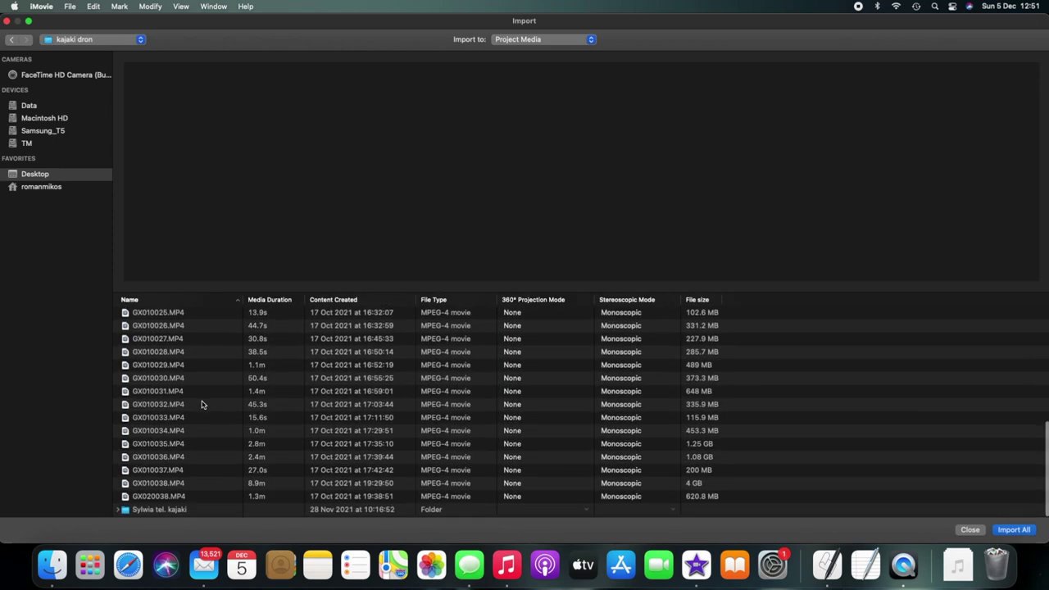
pyautogui.scroll(10, 229, 393)
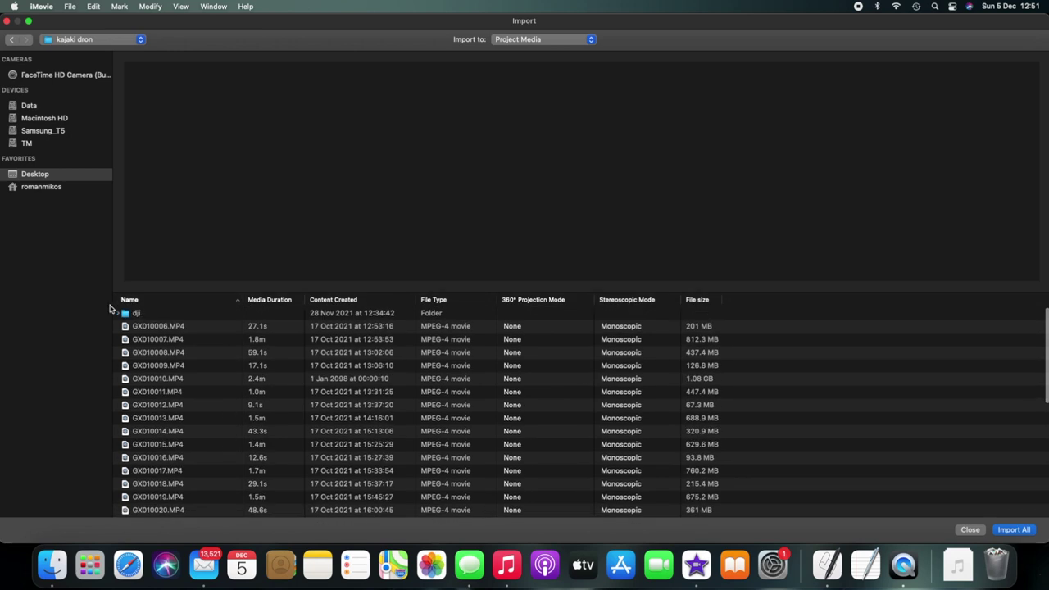
# Step: Preview the GX010006.MP4 video at a lower sound volume and import only that clip into the project media
pyautogui.click(164, 330)
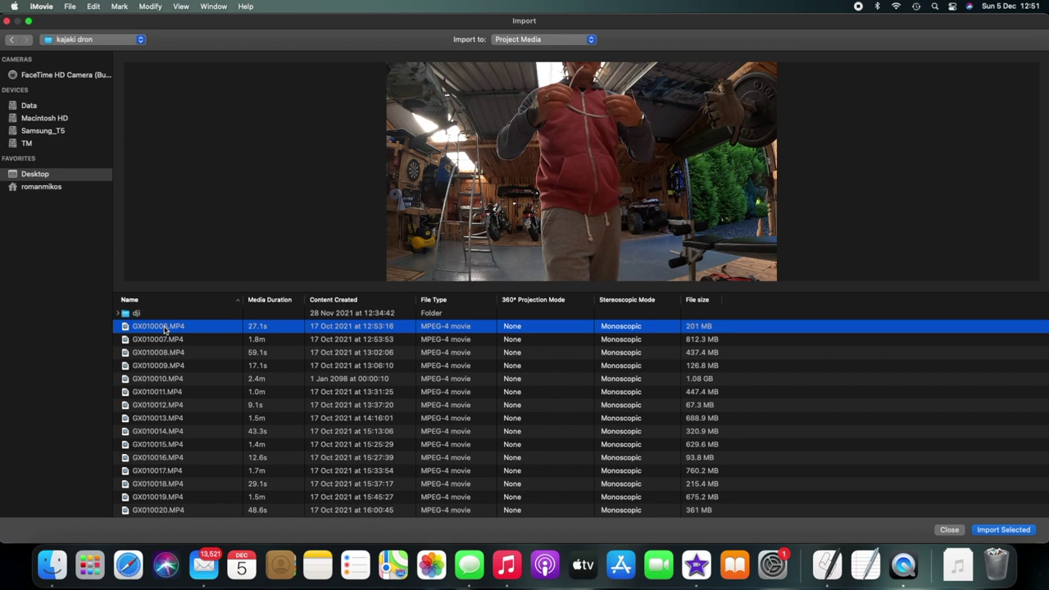
pyautogui.click(580, 264)
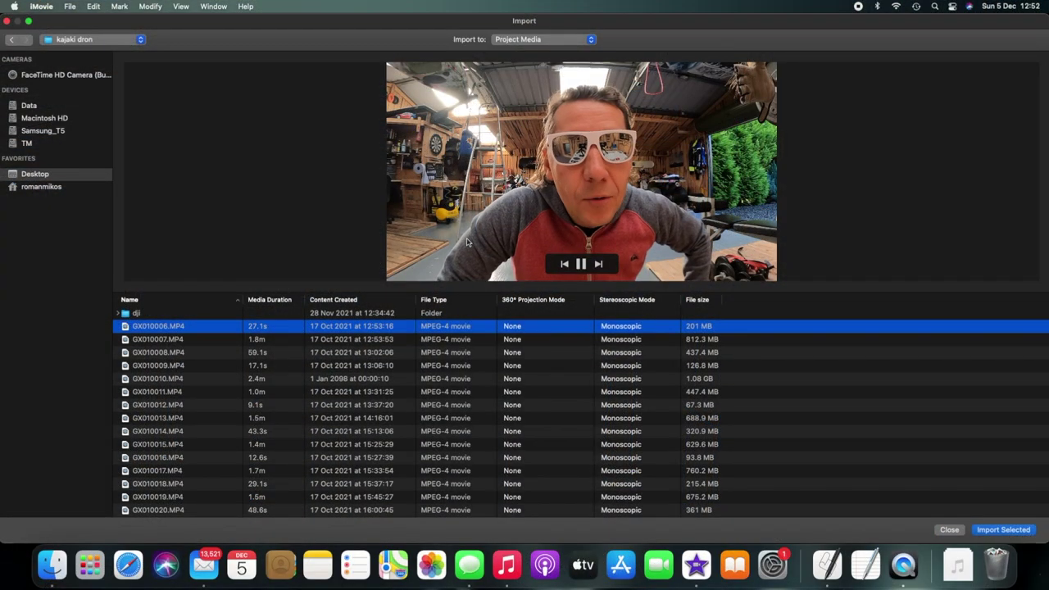
pyautogui.press('XF86AudioLowerVolume')
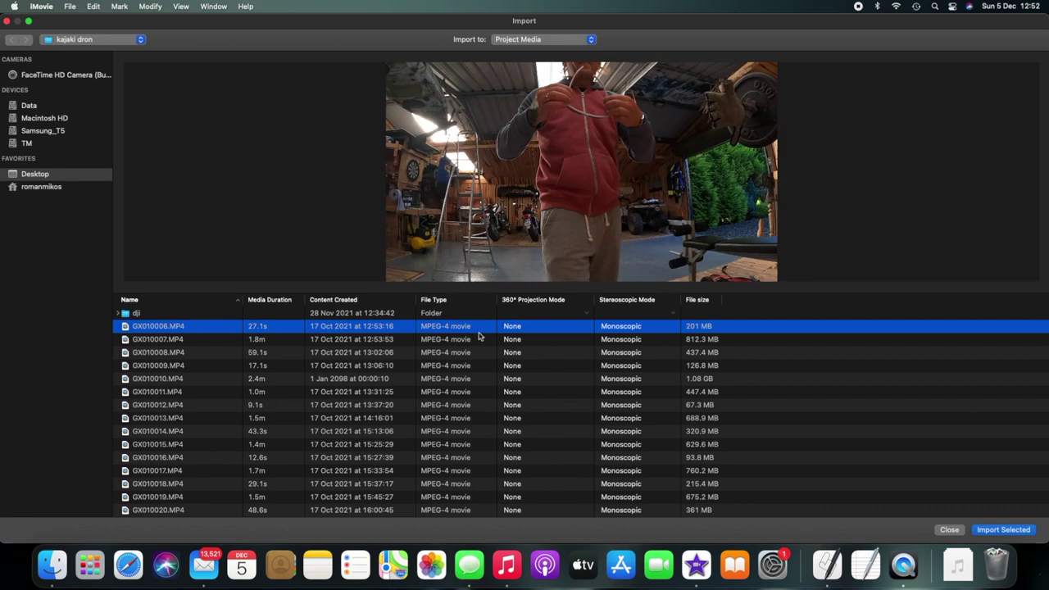
pyautogui.click(1008, 530)
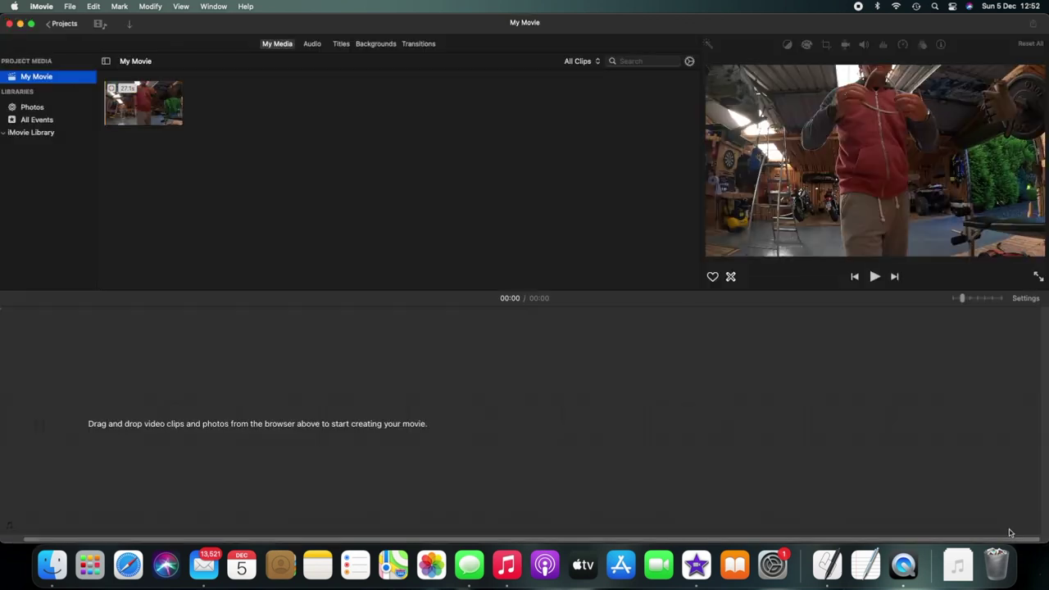
# Step: Add the imported garage clip from the project's own media to the start of the empty movie timeline
pyautogui.click(271, 47)
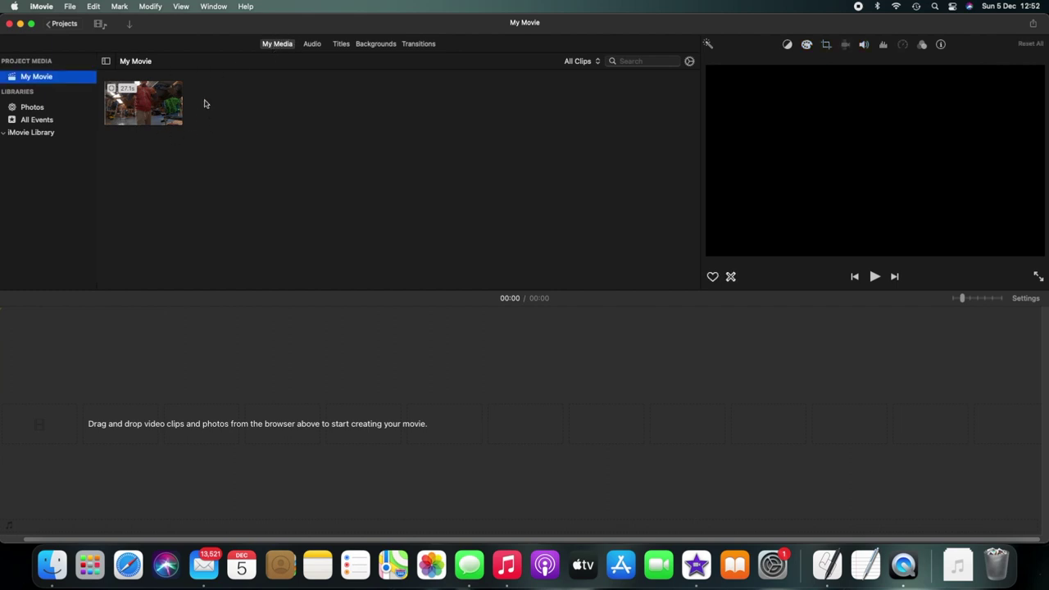
pyautogui.click(154, 107)
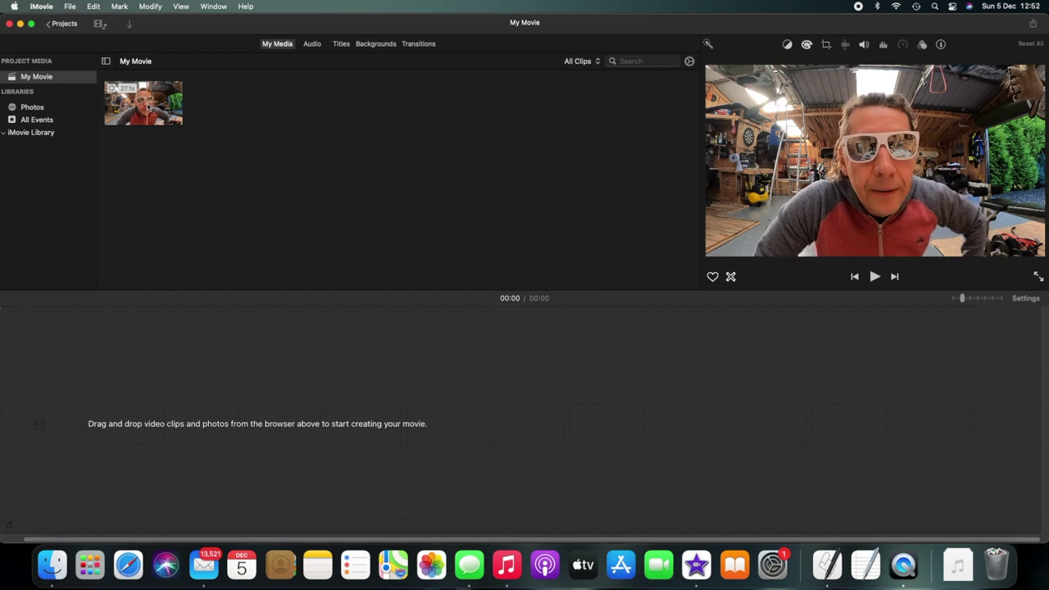
pyautogui.moveTo(147, 110); pyautogui.dragTo(164, 402)
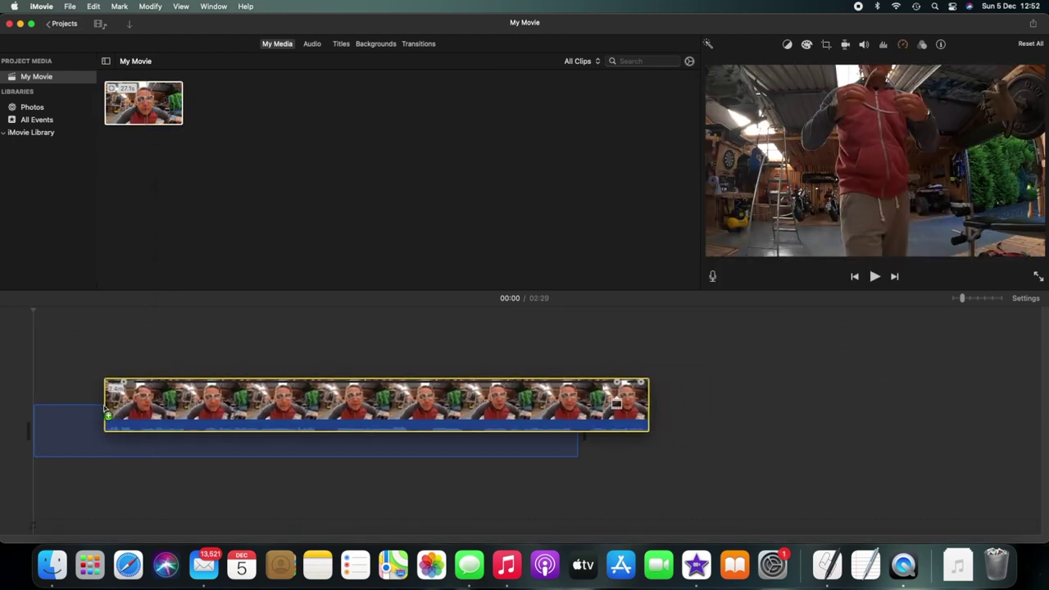